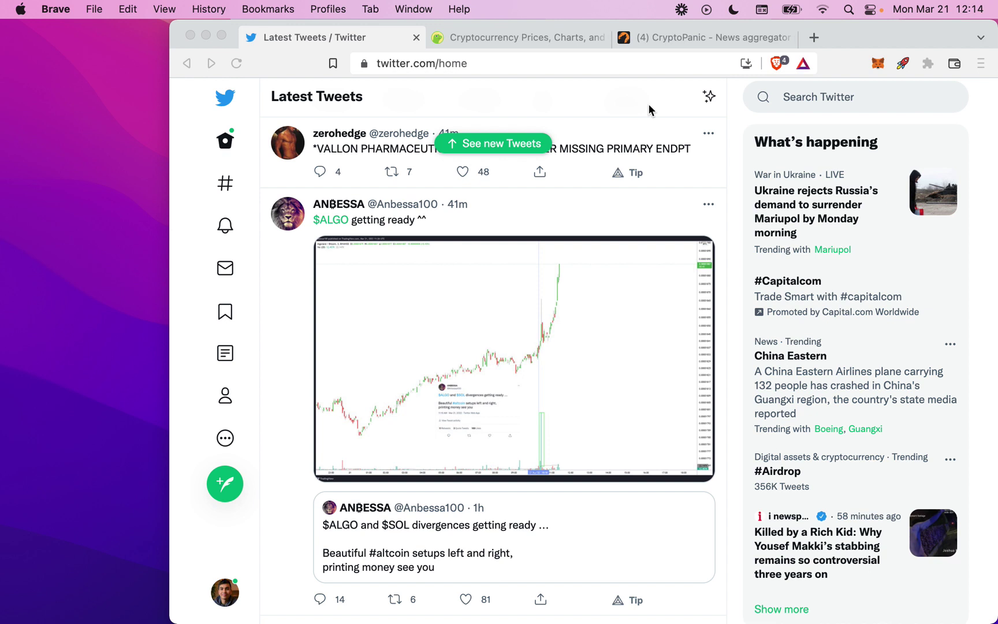
- Bring the Brave window with Twitter's Latest Tweets feed to the front
click(731, 291)
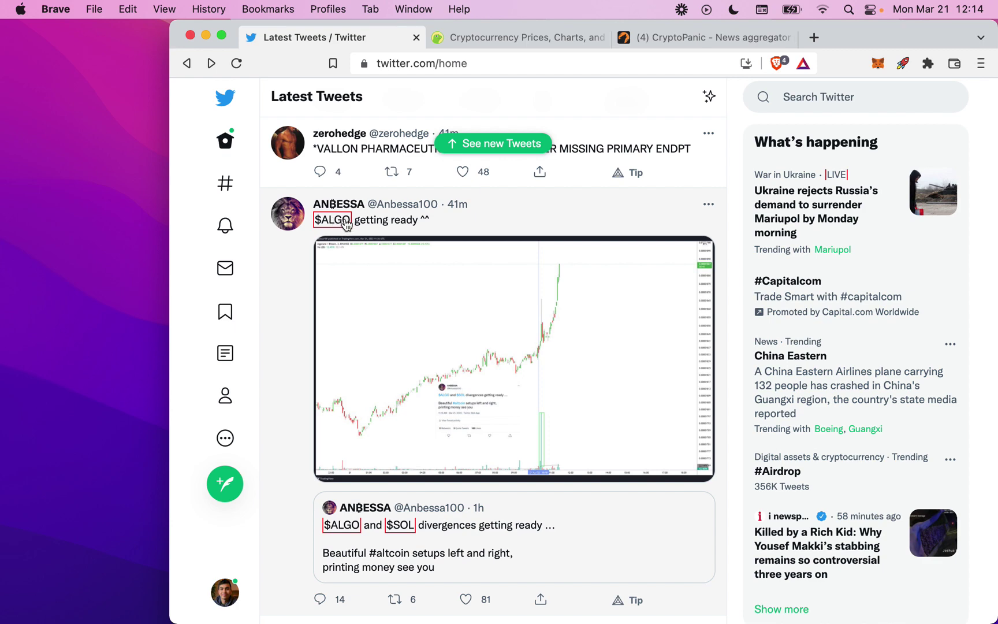
- Open the Lazy Trade popup from the $ALGO cashtag in a tweet
click(345, 222)
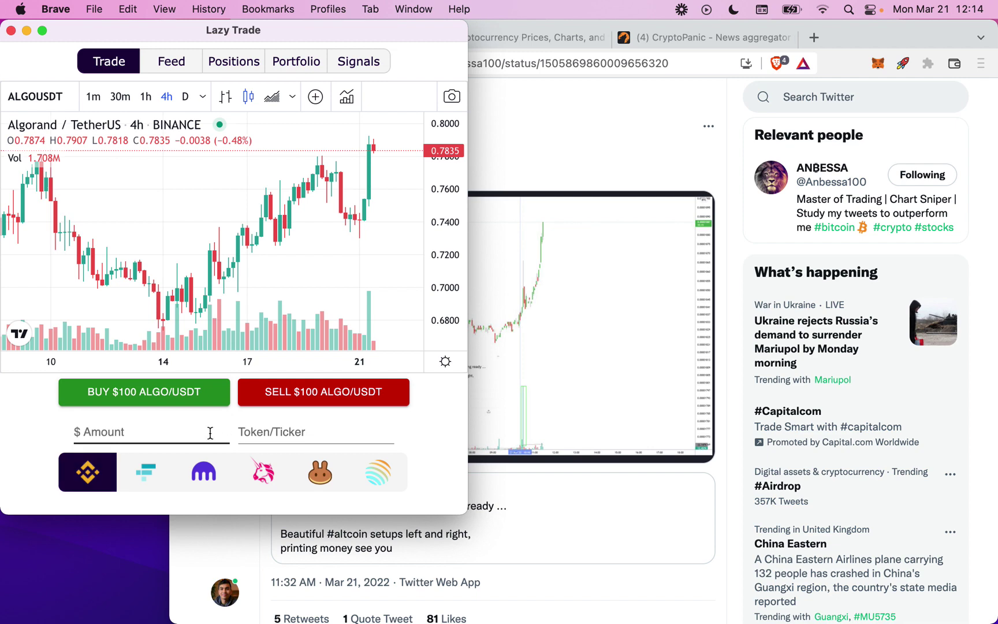
scroll(268, 280, down, 3)
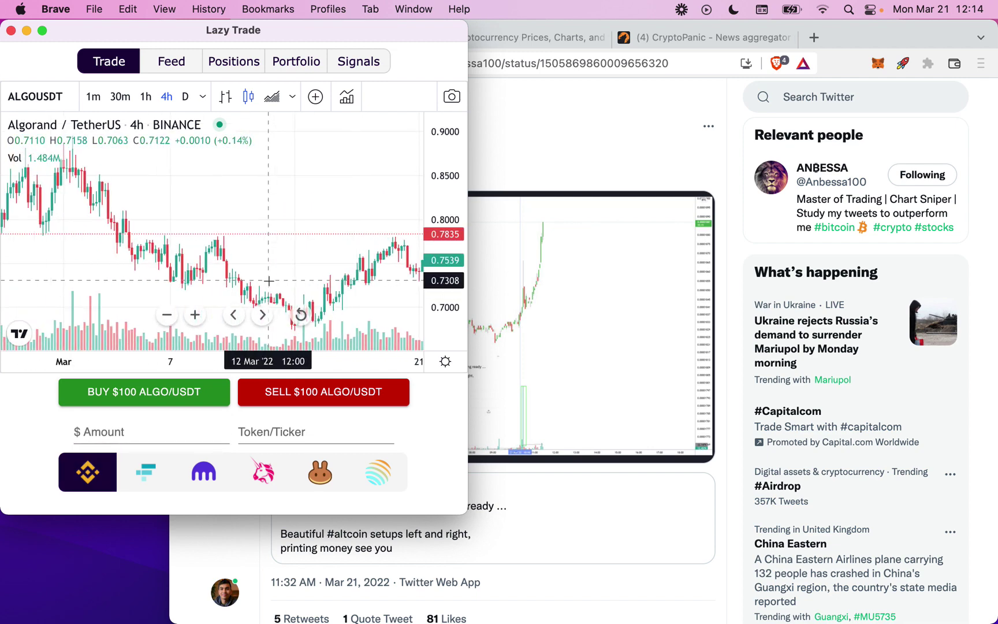
scroll(269, 280, up, 5)
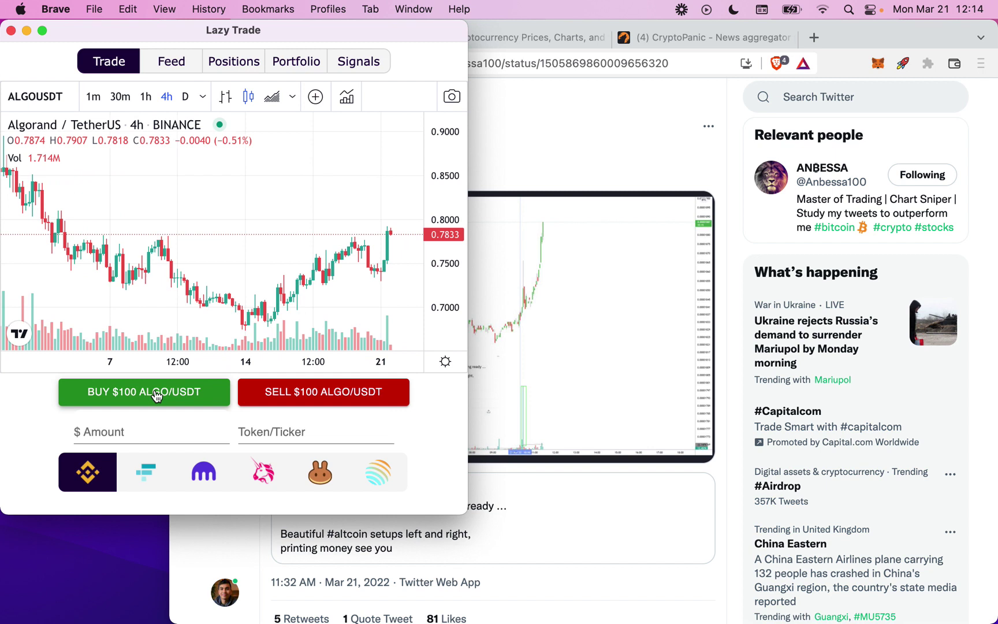
click(194, 401)
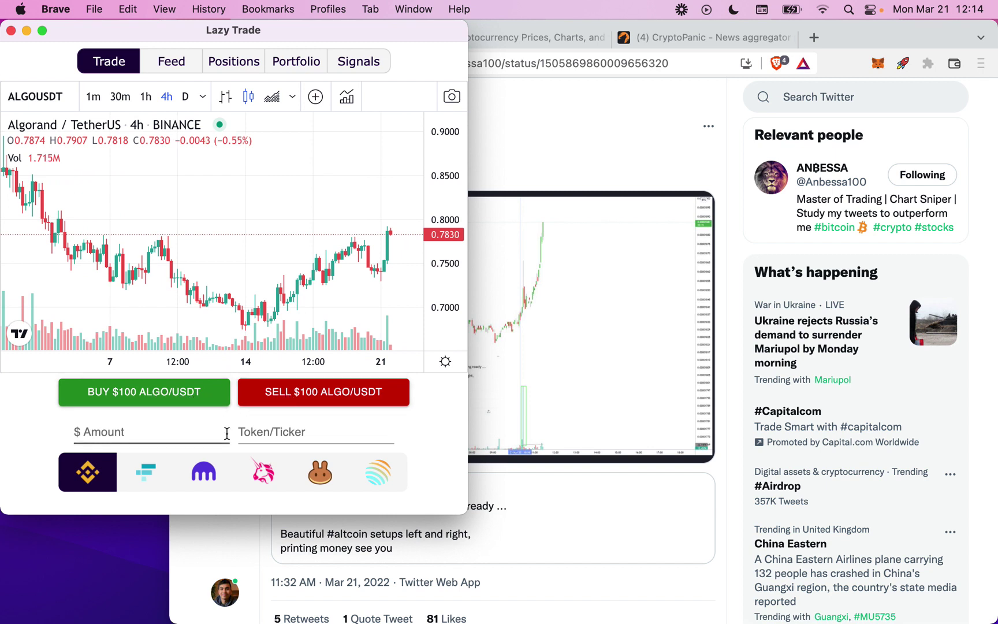
- Buy $20 of LINK/USDT on Binance, receiving 1.33 LINK at 15.09
click(266, 436)
text(LINK)
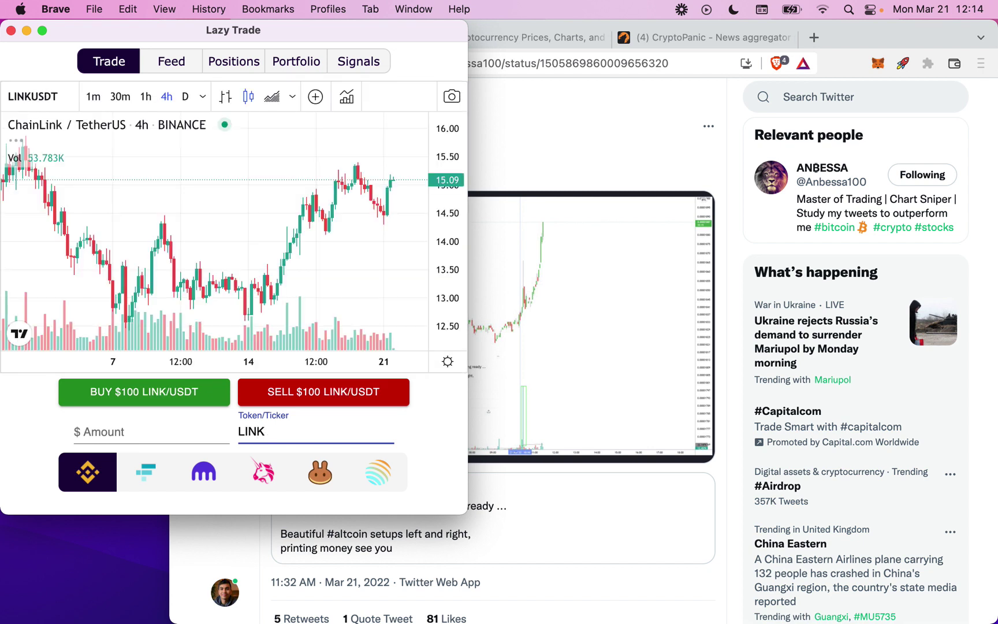
click(152, 436)
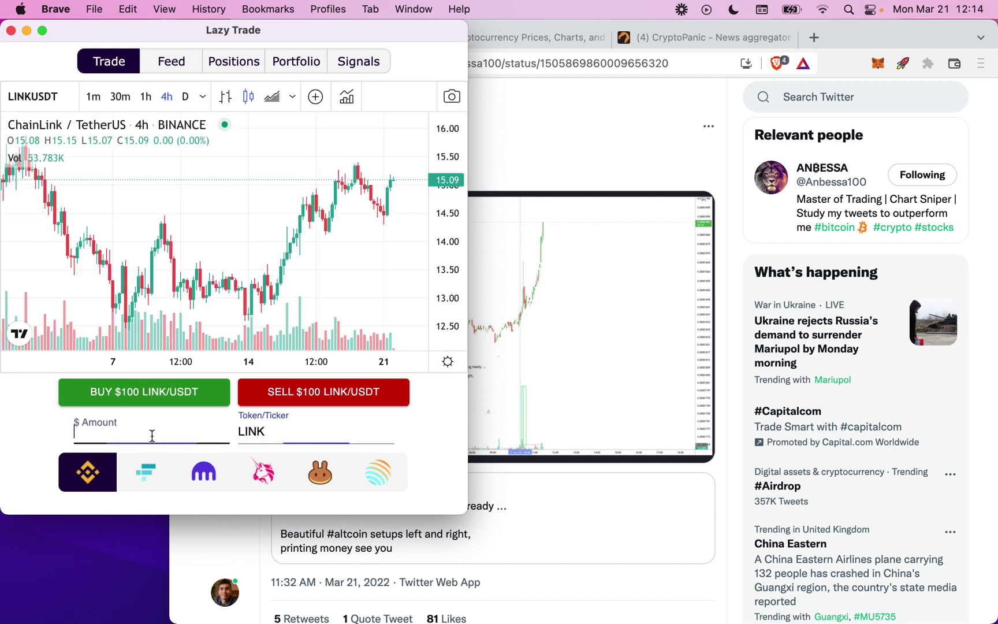
text(20)
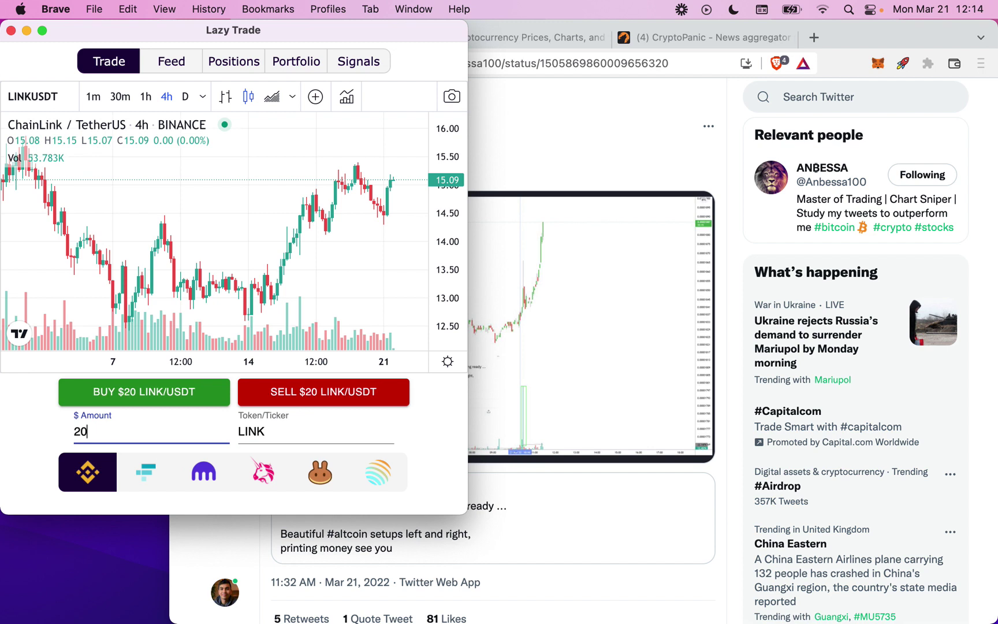
click(157, 398)
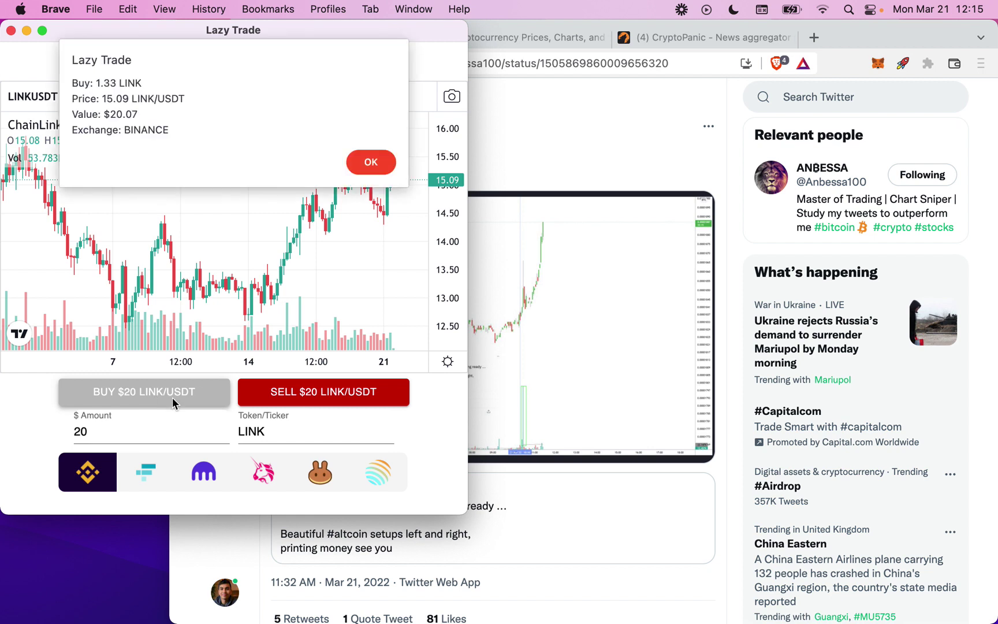
- Dismiss the purchase confirmation and switch the exchange to FTX for LINK/USD
click(371, 163)
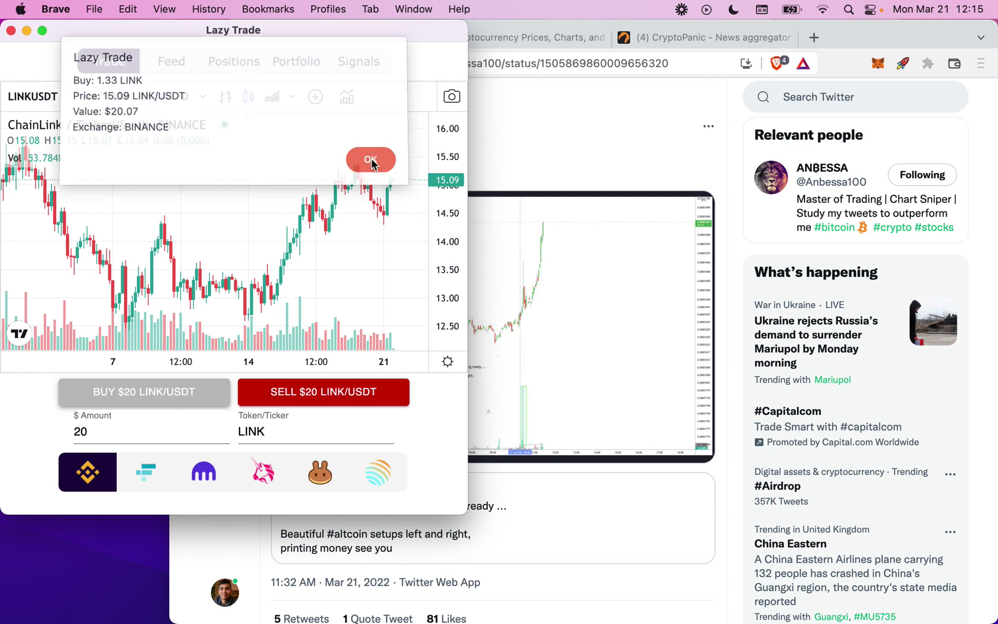
click(146, 475)
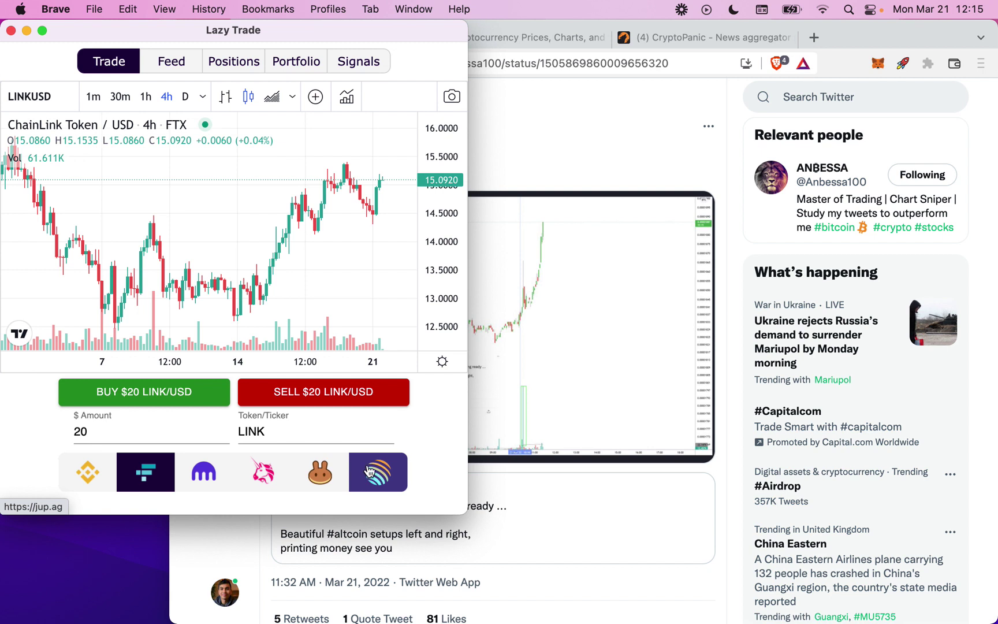
- Close the 1.33 LINK/USDT position at 15.08 from the Positions list and dismiss the summary
click(245, 64)
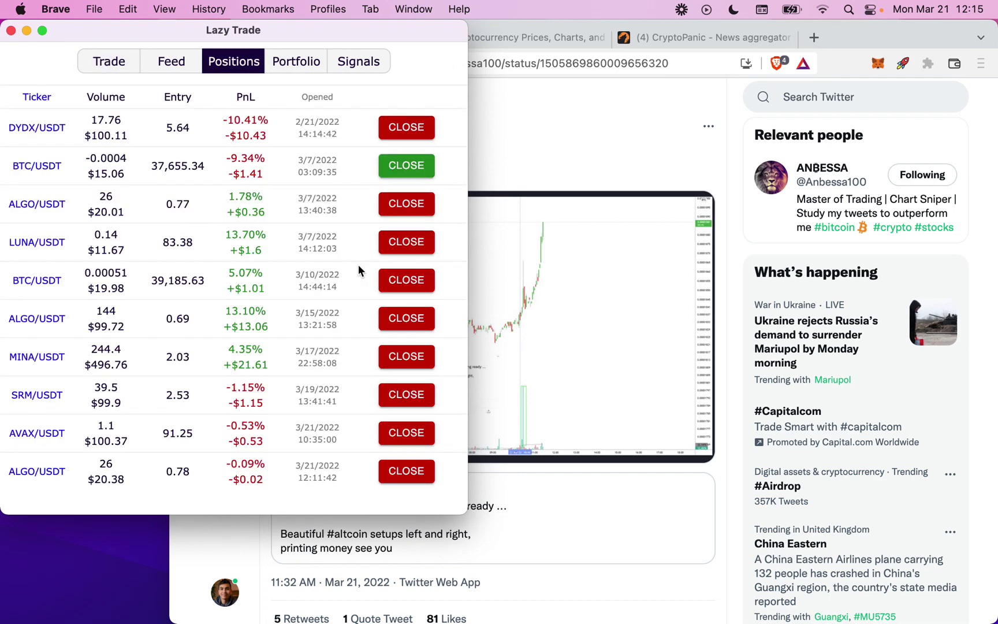
scroll(358, 265, down, 1)
scroll(358, 265, up, 1)
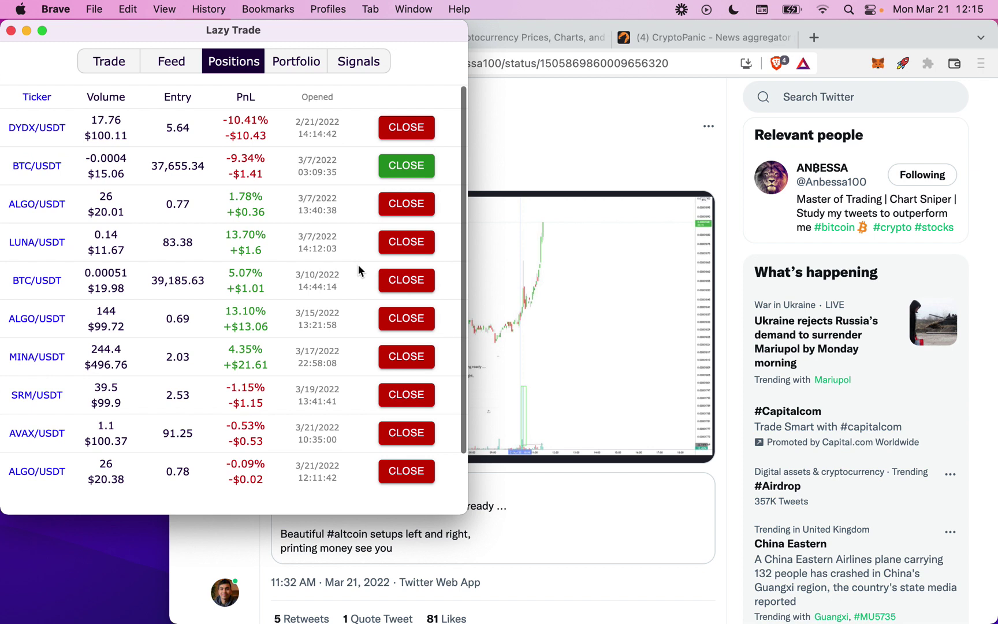
scroll(359, 264, down, 1)
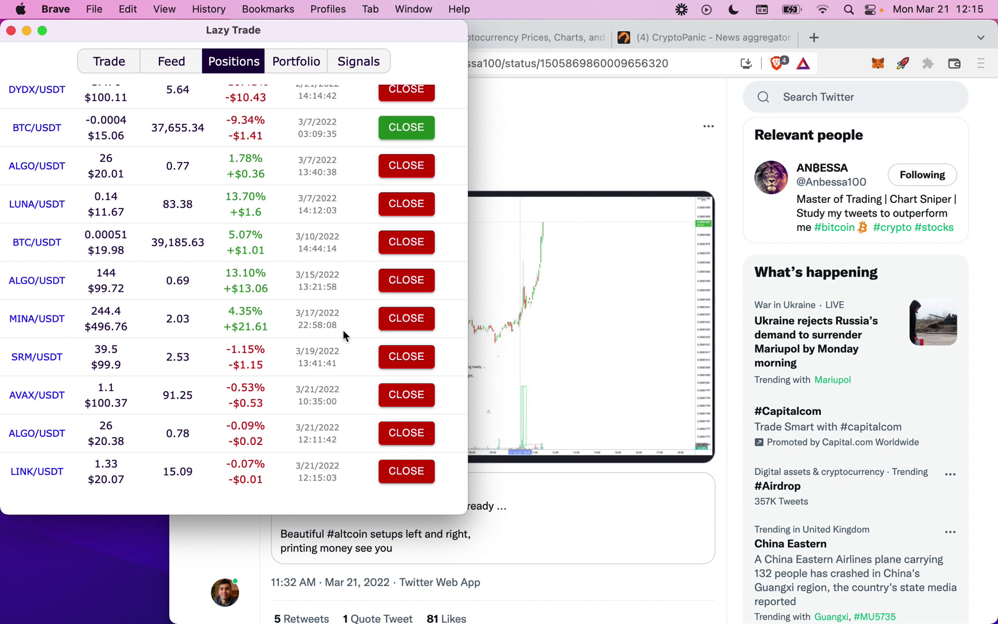
click(399, 470)
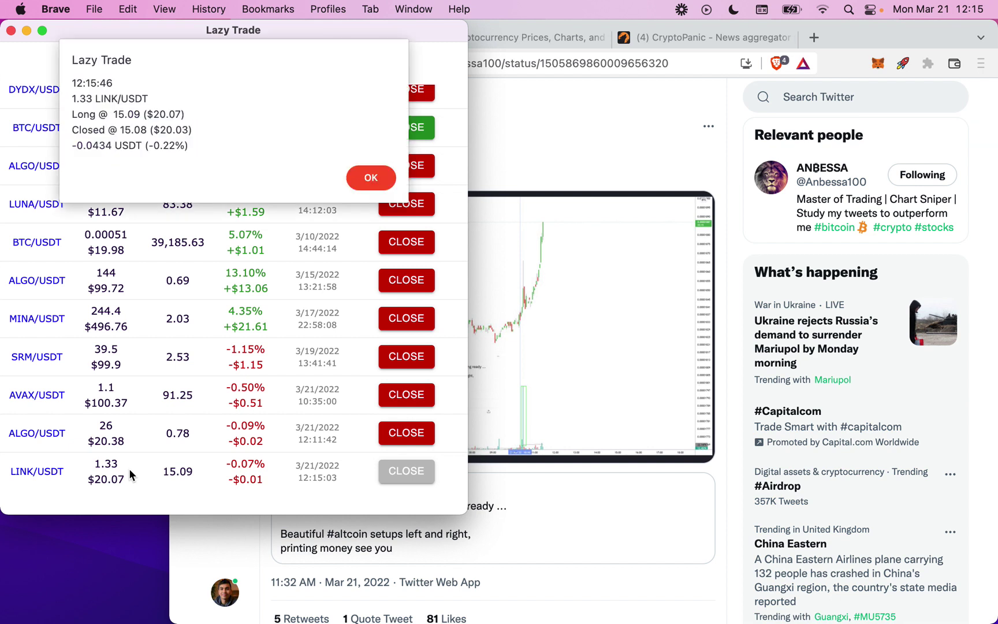
click(370, 174)
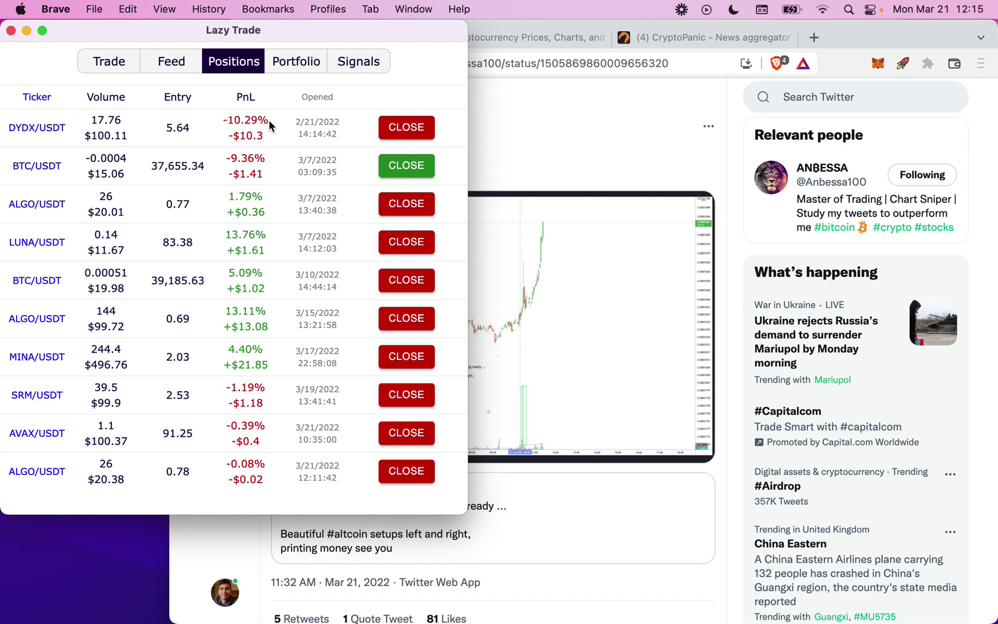
- Open the Portfolio tab and read the ETH slice's value in the $20,832 pie chart
click(285, 76)
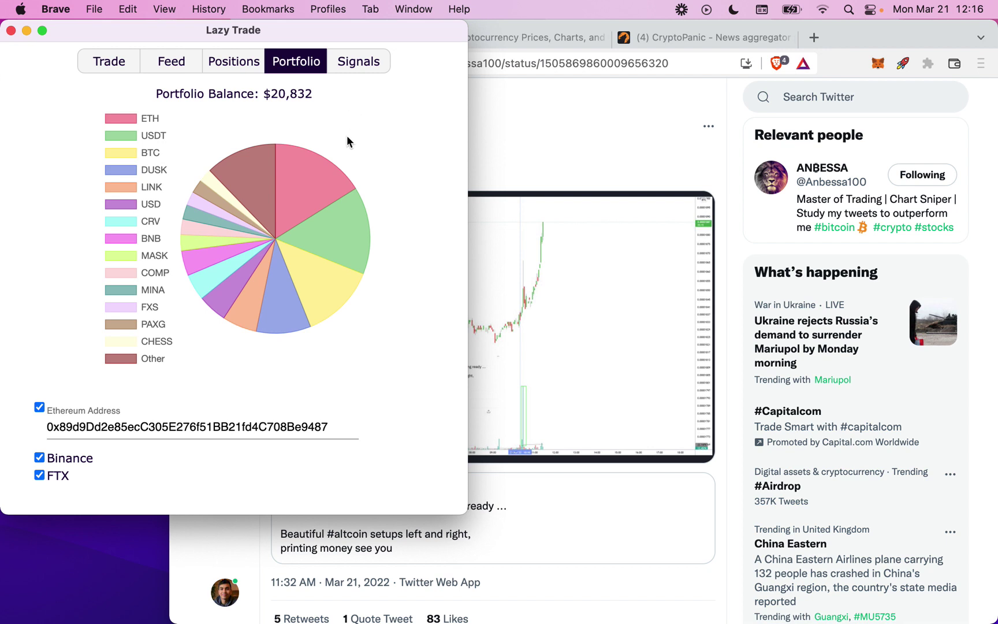
mouse_move(294, 198)
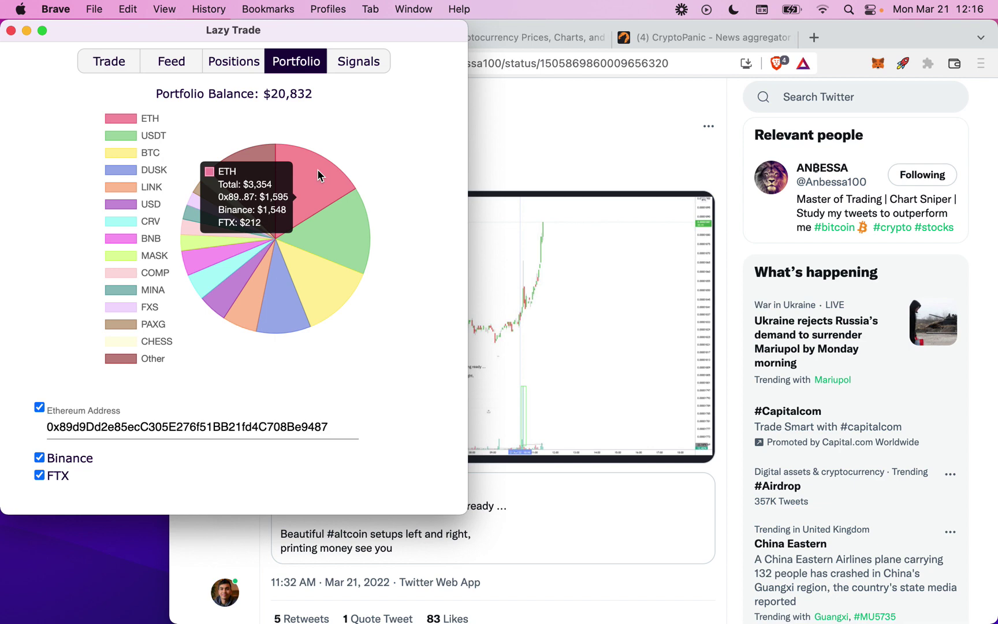
- Return Lazy Trade to the trade view and switch to the CoinGecko prices page
click(109, 61)
click(524, 127)
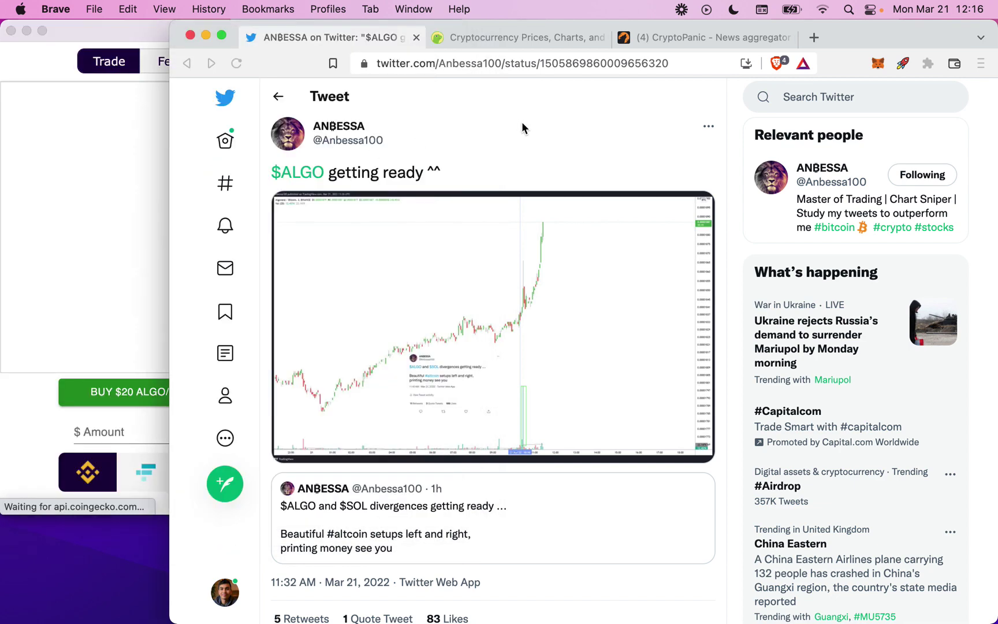
click(531, 38)
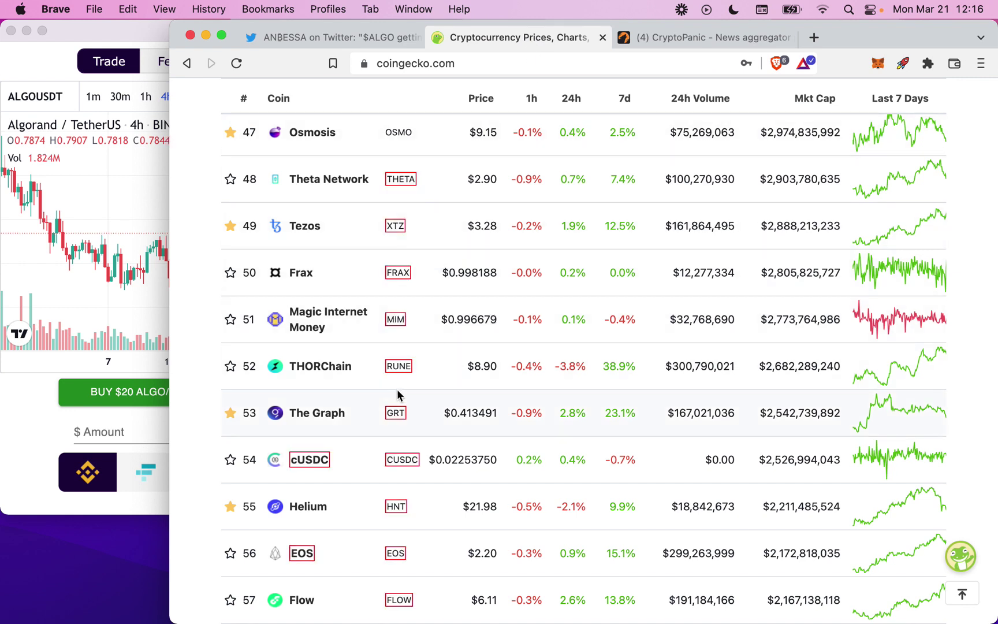
- Load THORChain's RUNE/USDT chart into Lazy Trade and scroll the table to Magic Internet Money
click(398, 366)
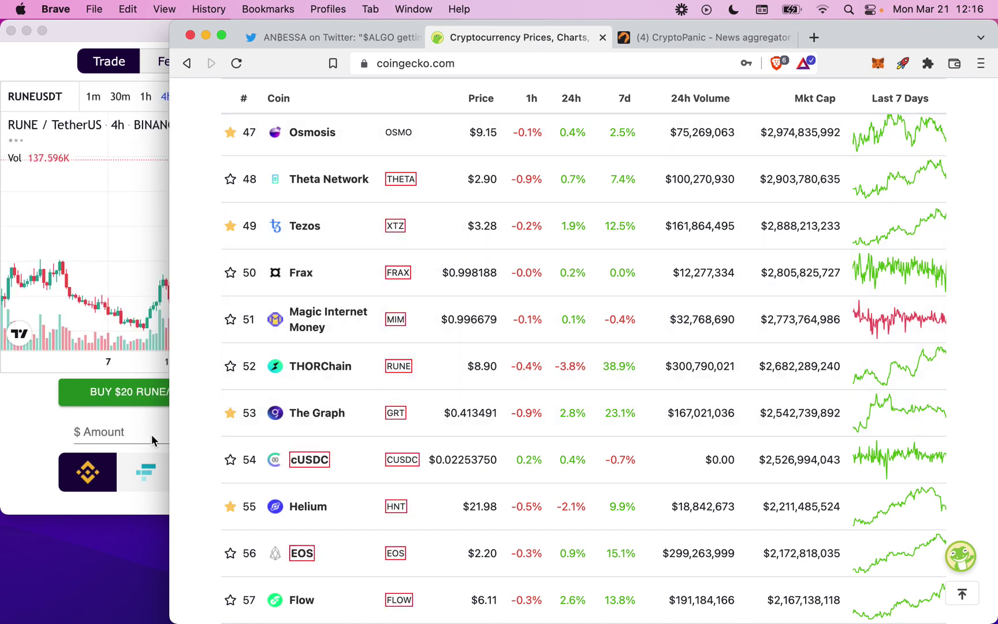
click(36, 429)
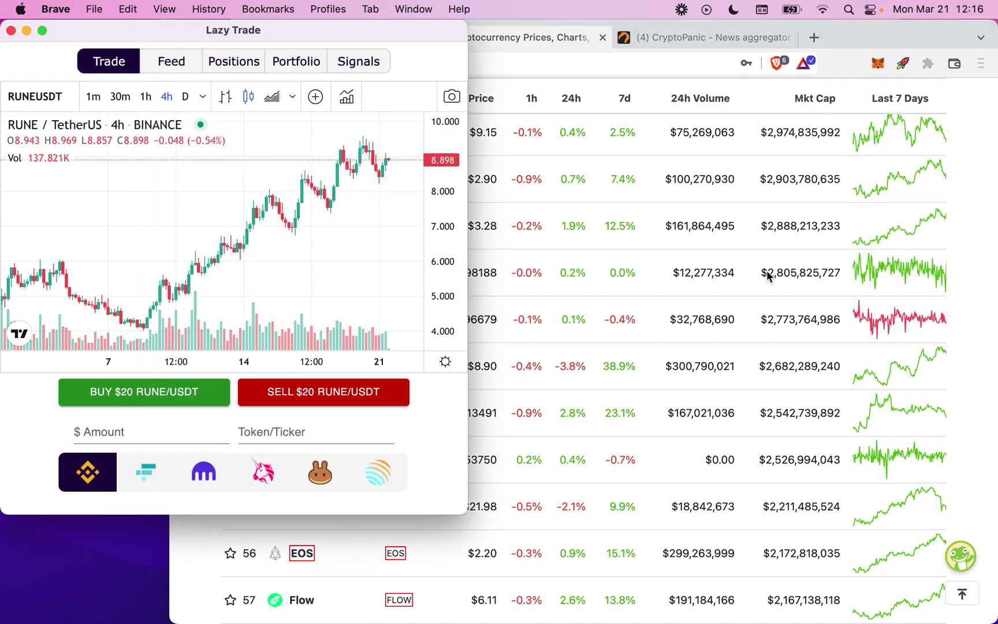
click(975, 298)
scroll(440, 448, down, 1)
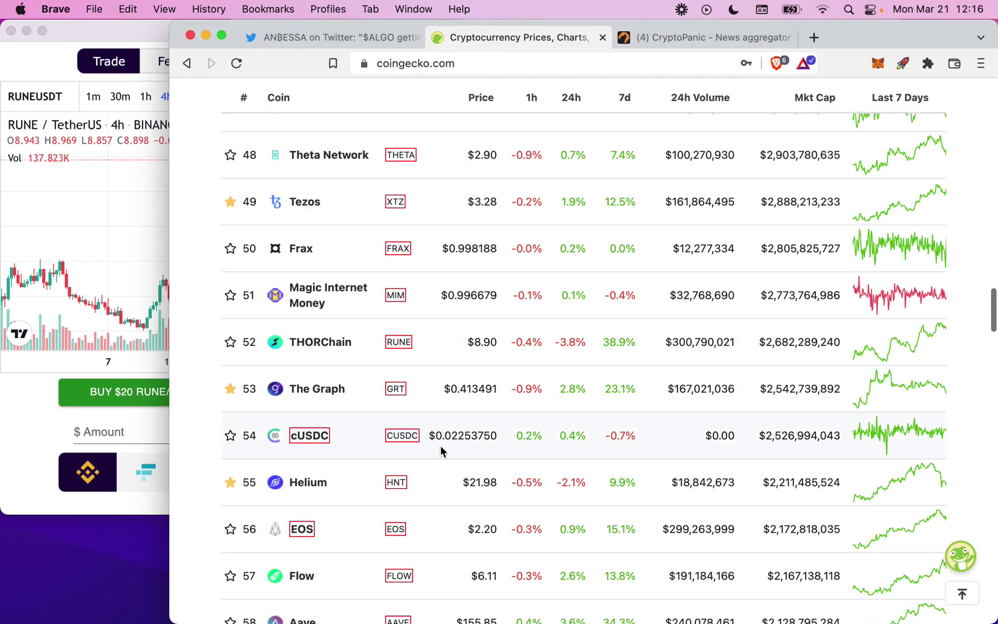
scroll(439, 456, down, 1)
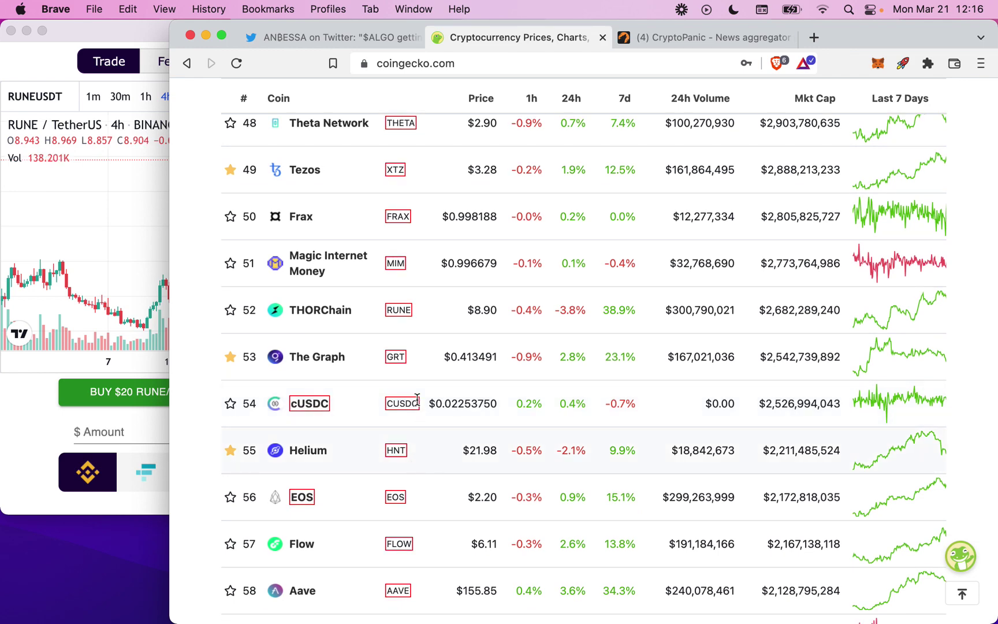
scroll(417, 381, up, 1)
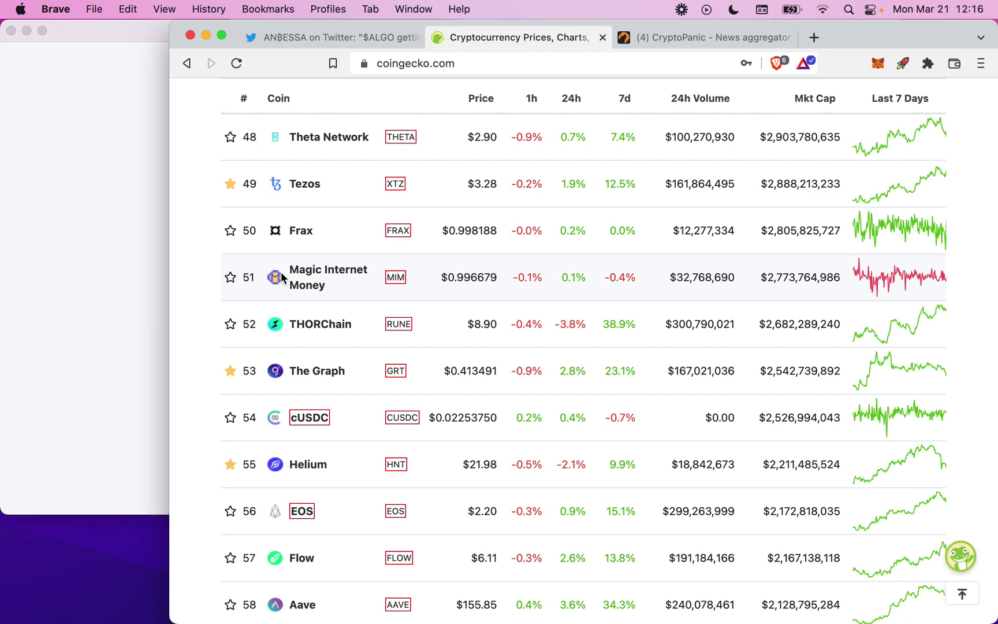
- Import MIM in Uniswap and confirm a swap of 0.1 ETH for about 290.727 MIM
click(69, 526)
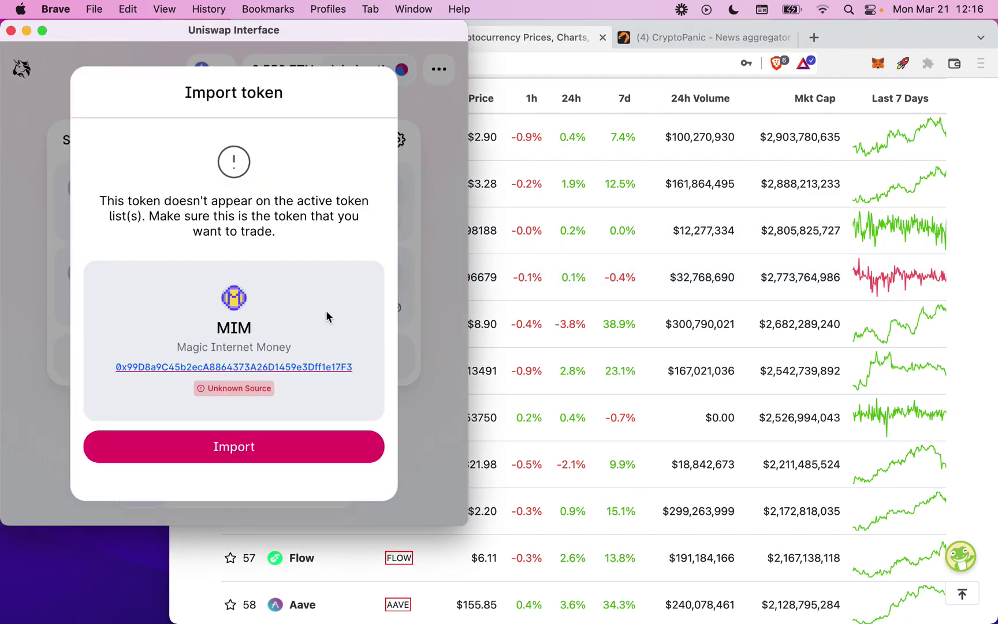
click(261, 453)
click(176, 191)
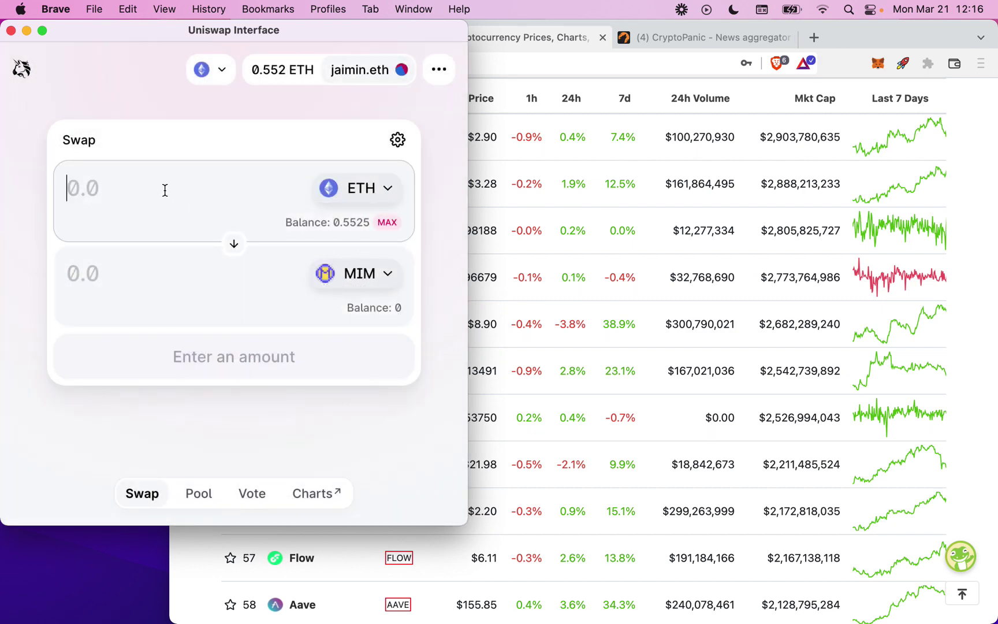
text(0.1)
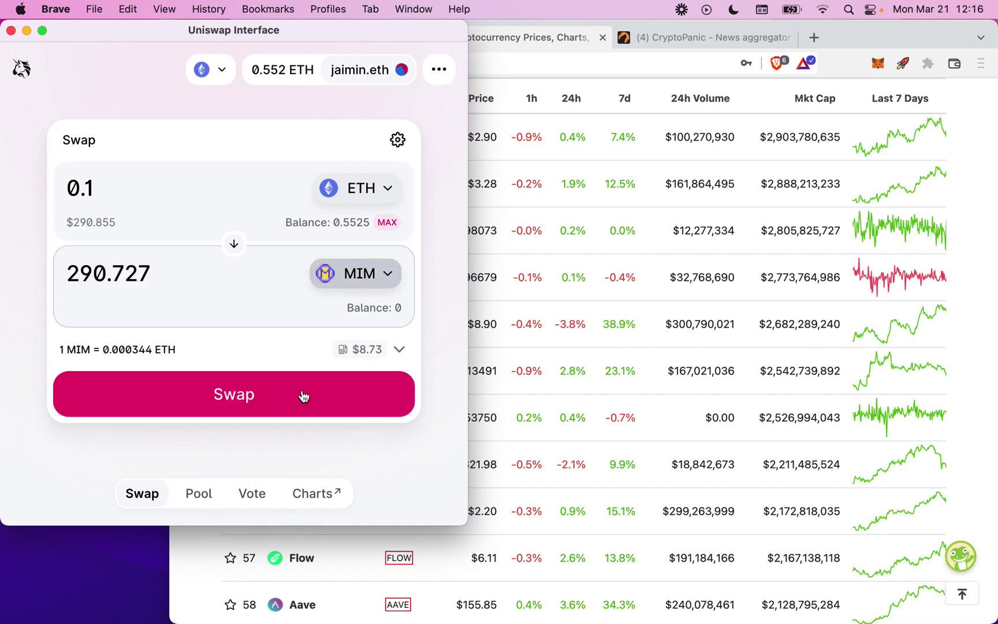
click(299, 398)
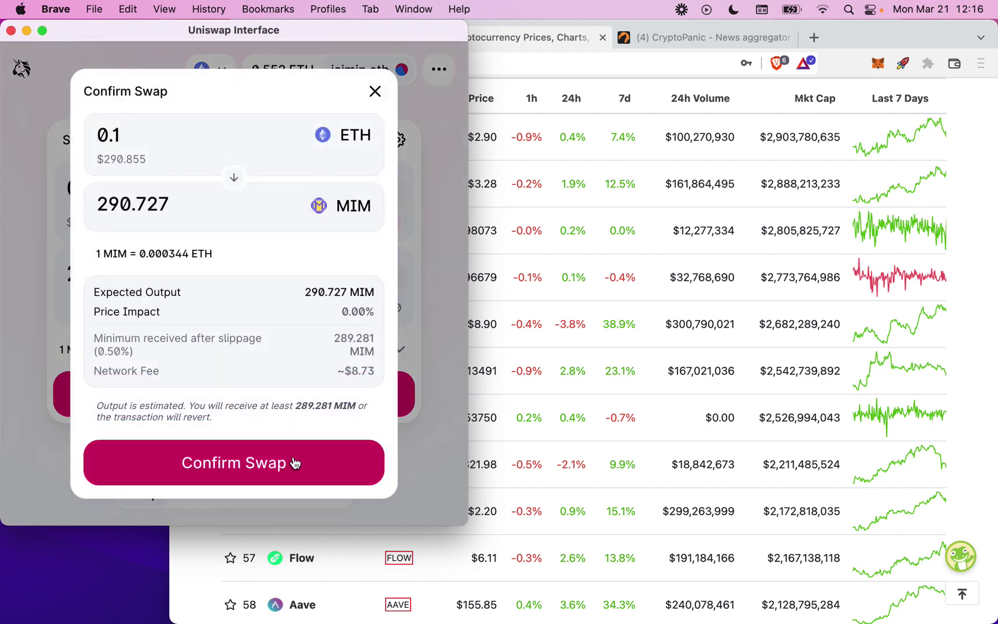
click(295, 462)
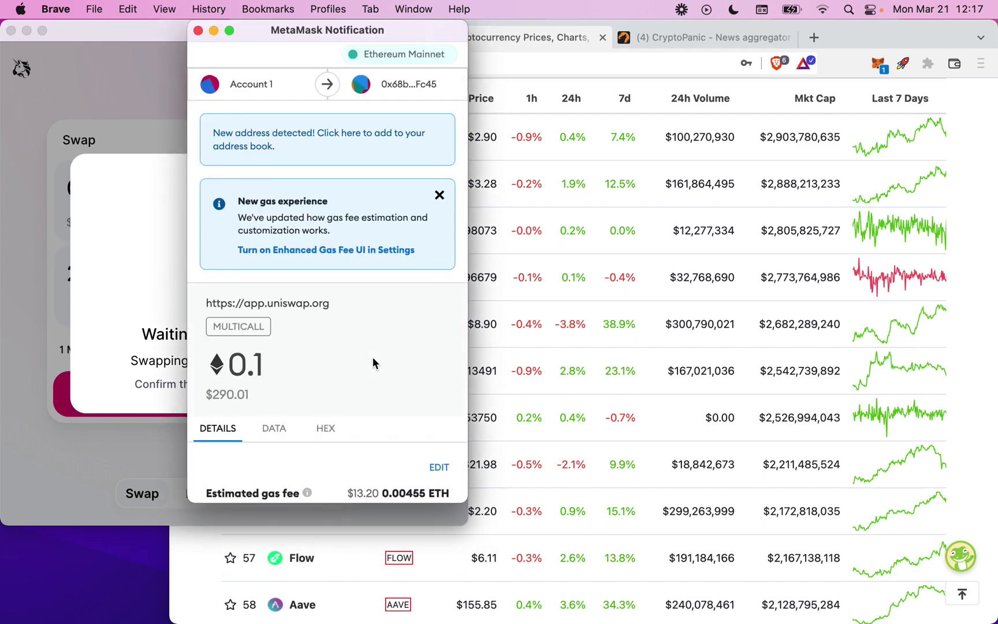
- Check the 0.00455 ETH gas fee and 0.10455017 ETH total, then move MetaMask right
scroll(372, 363, down, 5)
scroll(374, 356, up, 2)
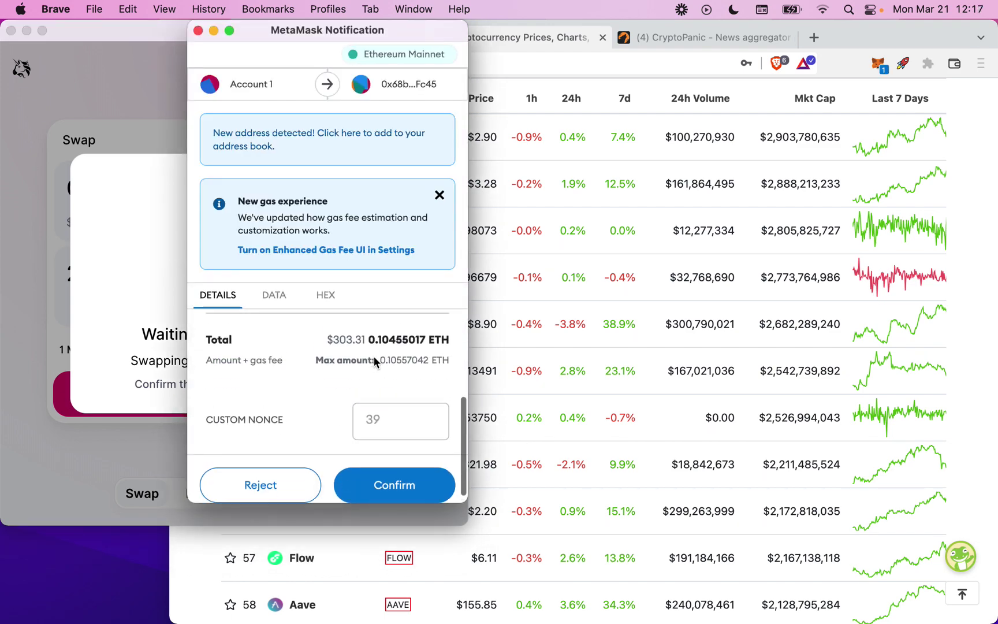
scroll(375, 361, up, 5)
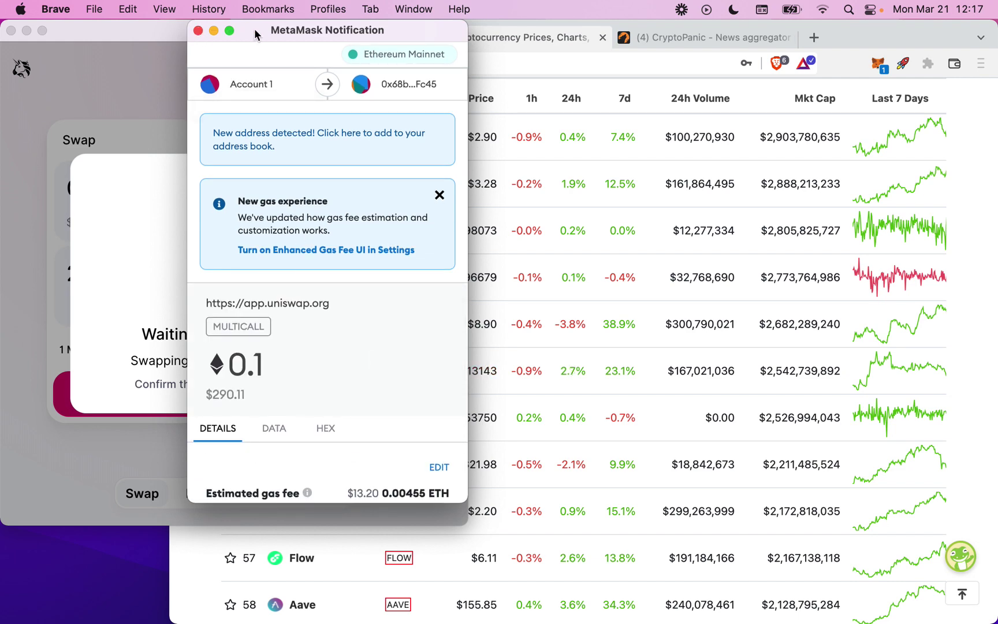
drag(256, 29, 504, 28)
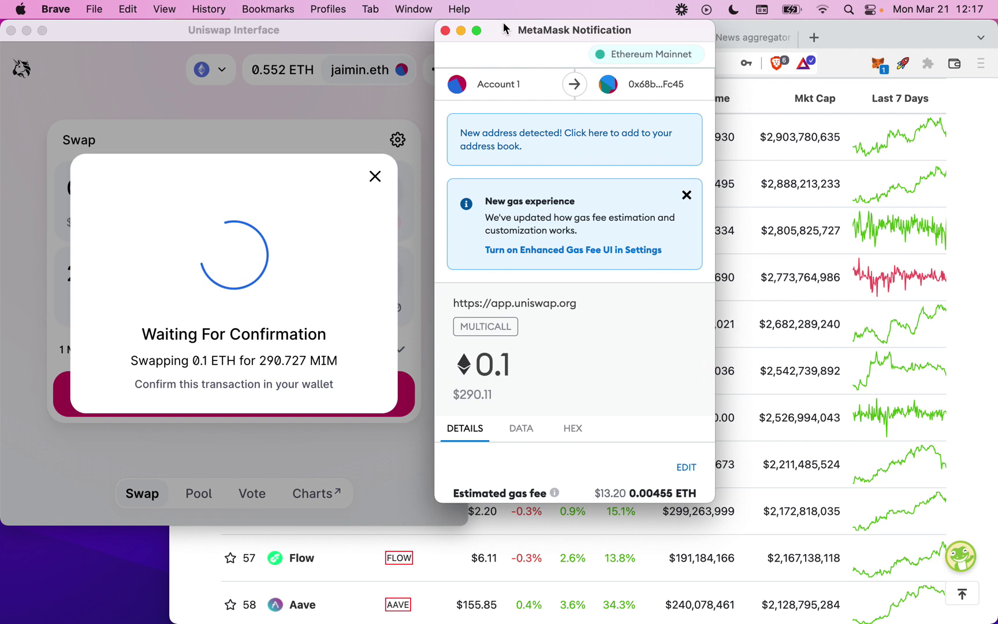